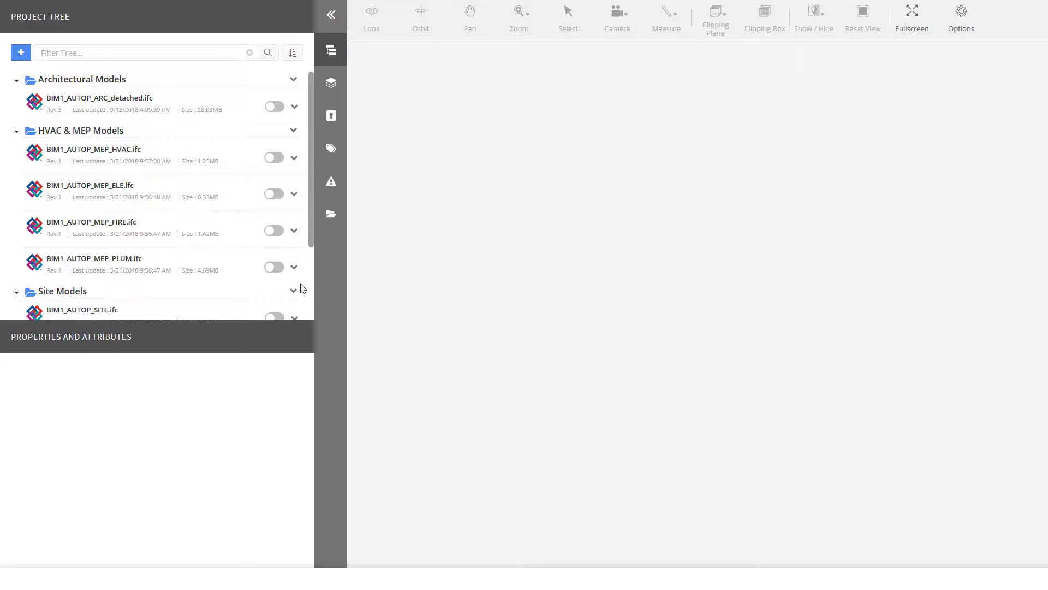
Show the plumbing, fire, electrical and HVAC IFC models, and collapse the HVAC & MEP Models folder
click(275, 267)
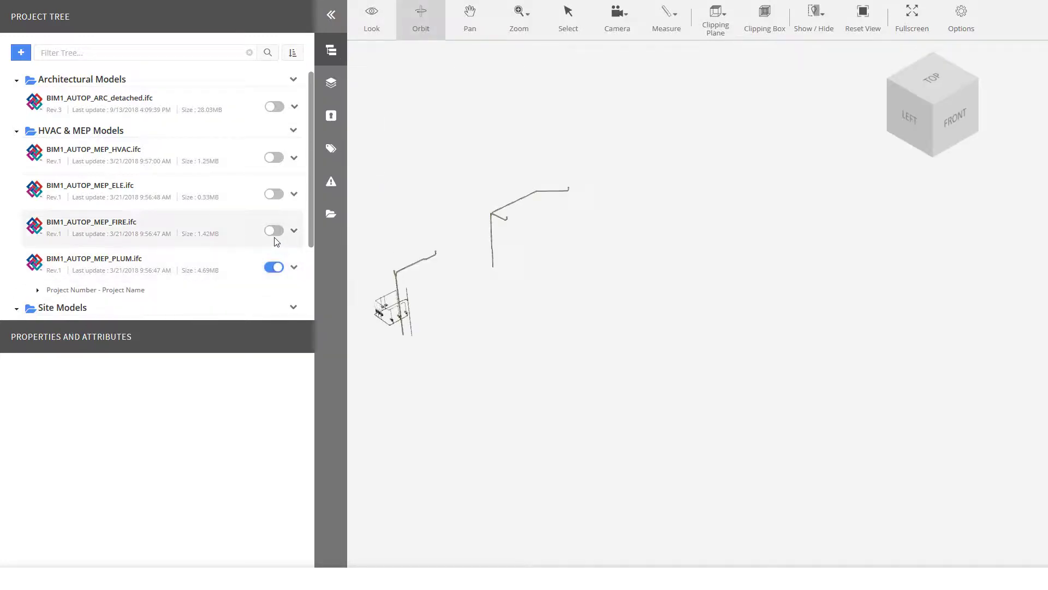
click(274, 230)
click(271, 194)
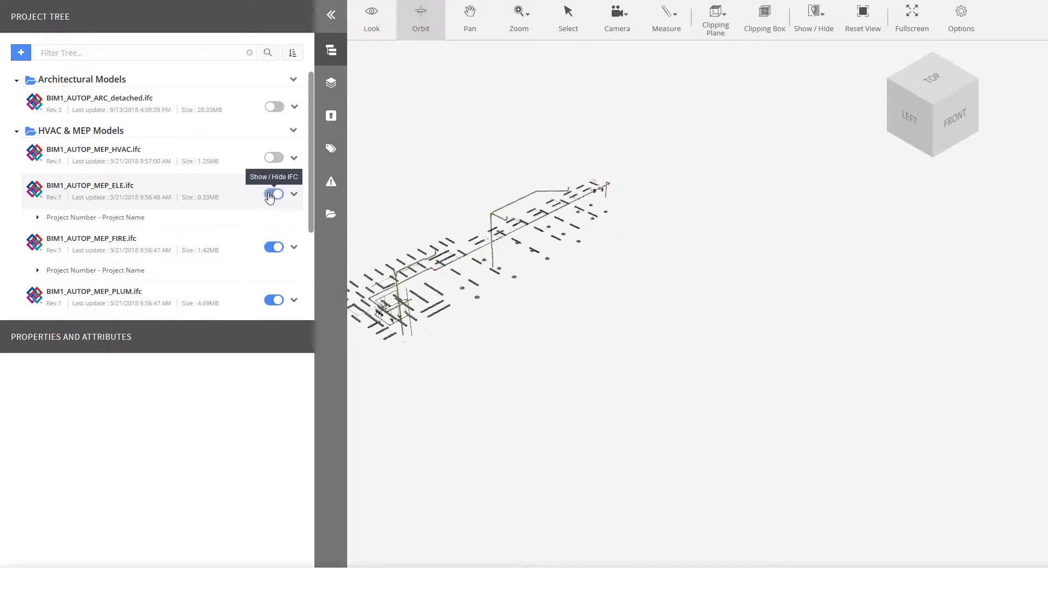
click(275, 157)
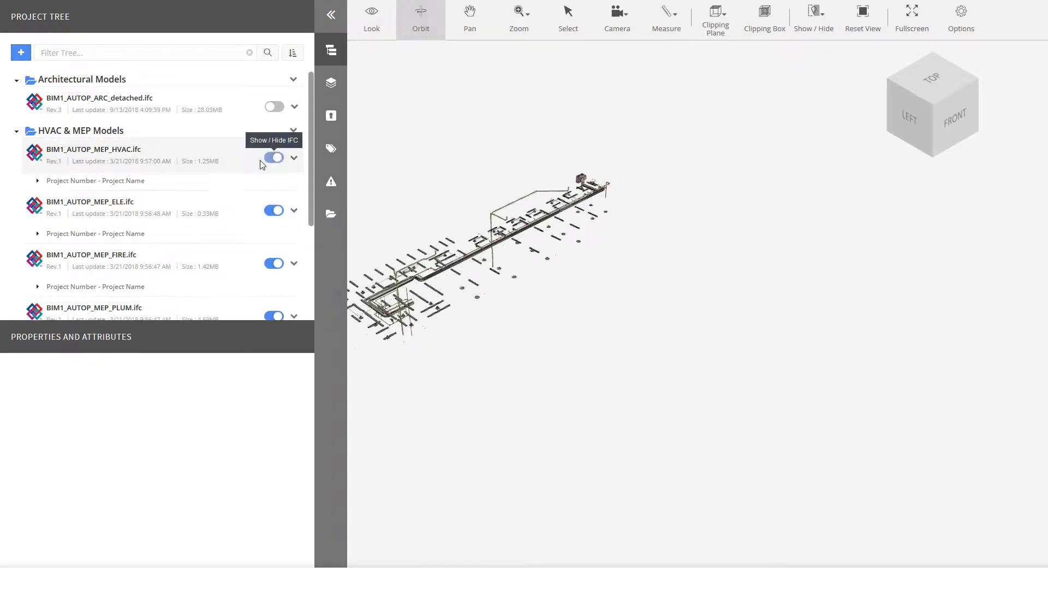
click(17, 131)
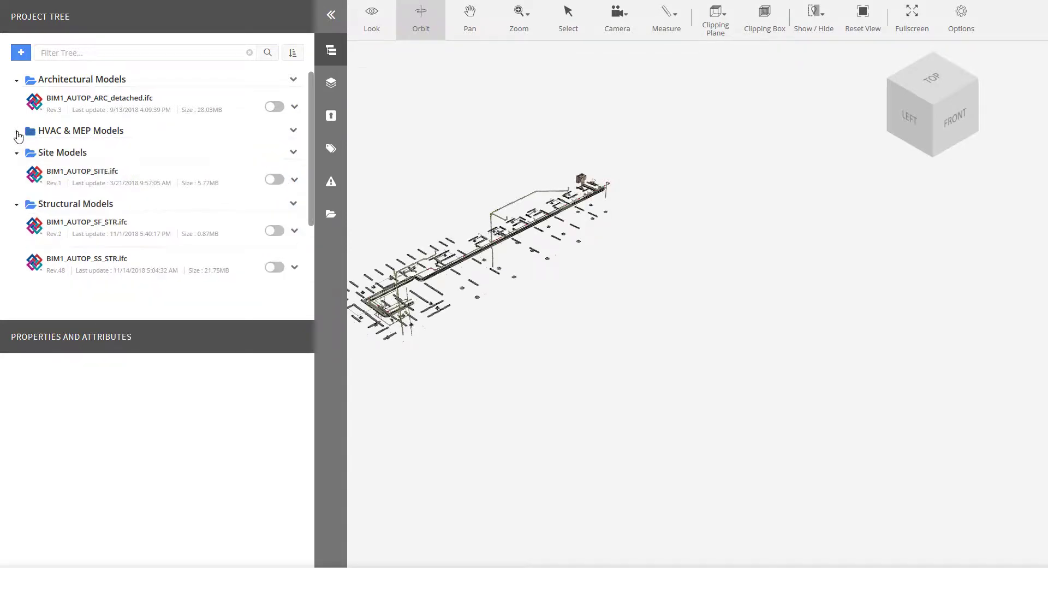
Show the structural models BIM1_AUTOP_SF_STR.ifc and BIM1_AUTOP_SS_STR.ifc
scroll(498, 290, up, 5)
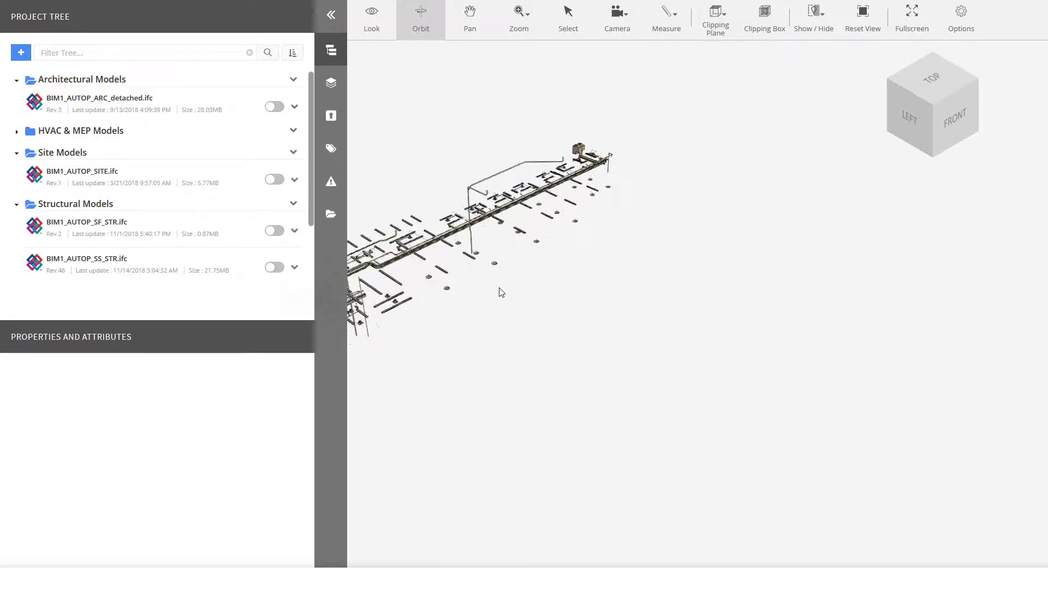
middle_drag(660, 333, 720, 345)
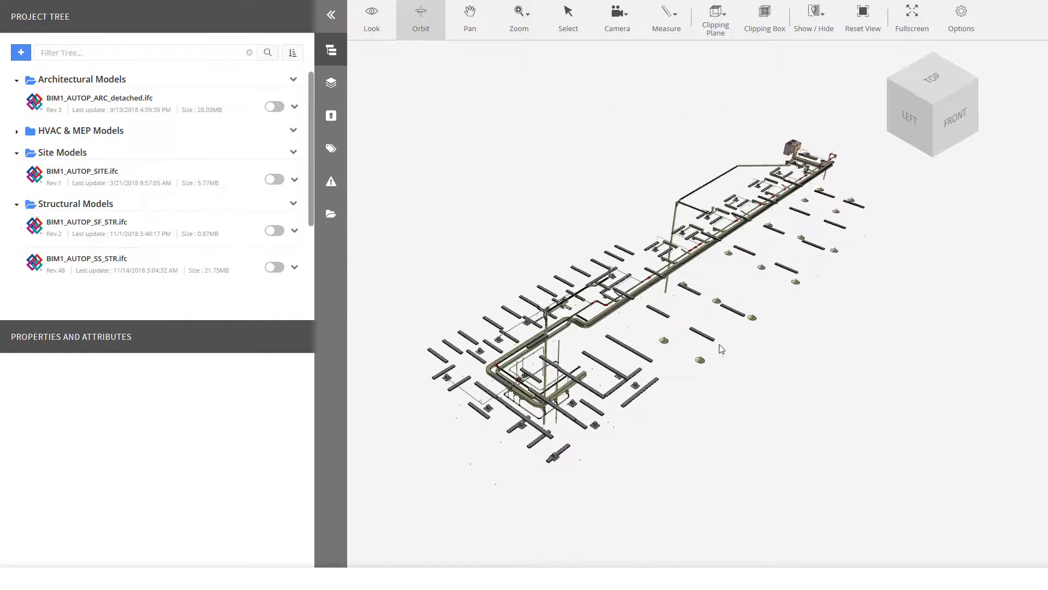
click(275, 230)
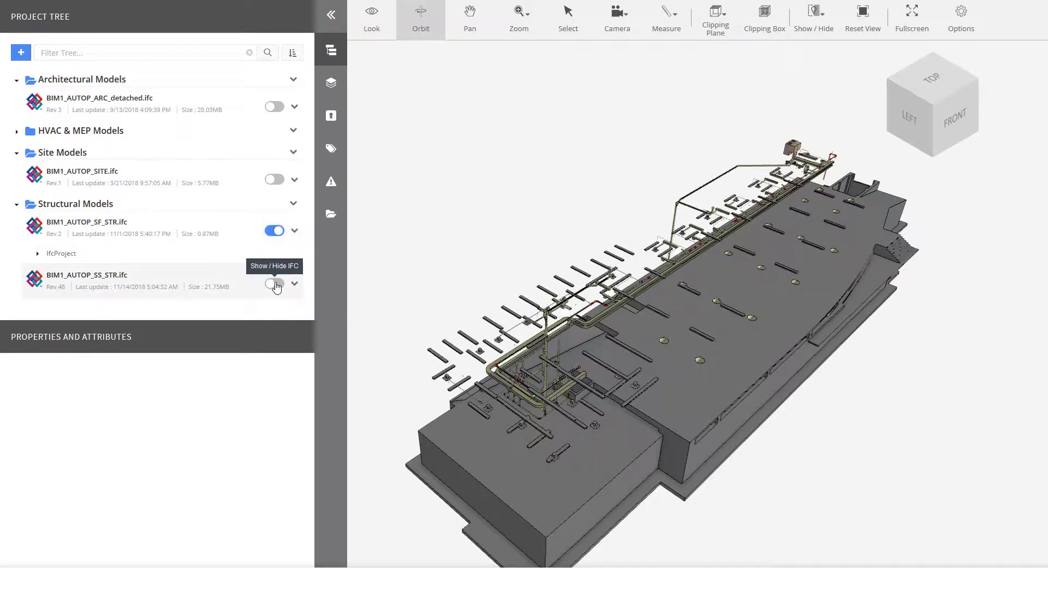
click(274, 284)
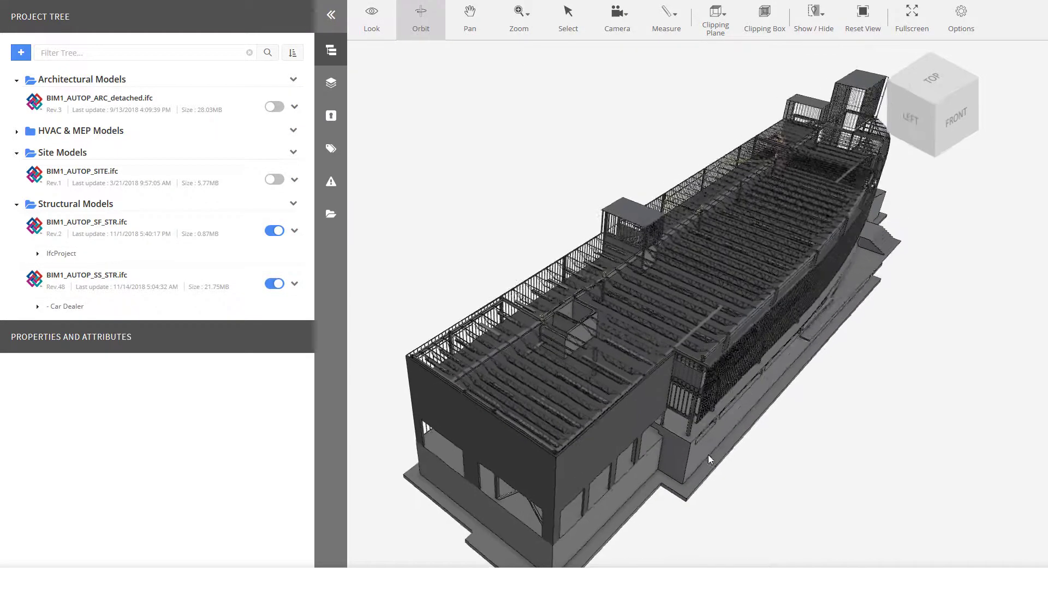
drag(708, 454, 659, 432)
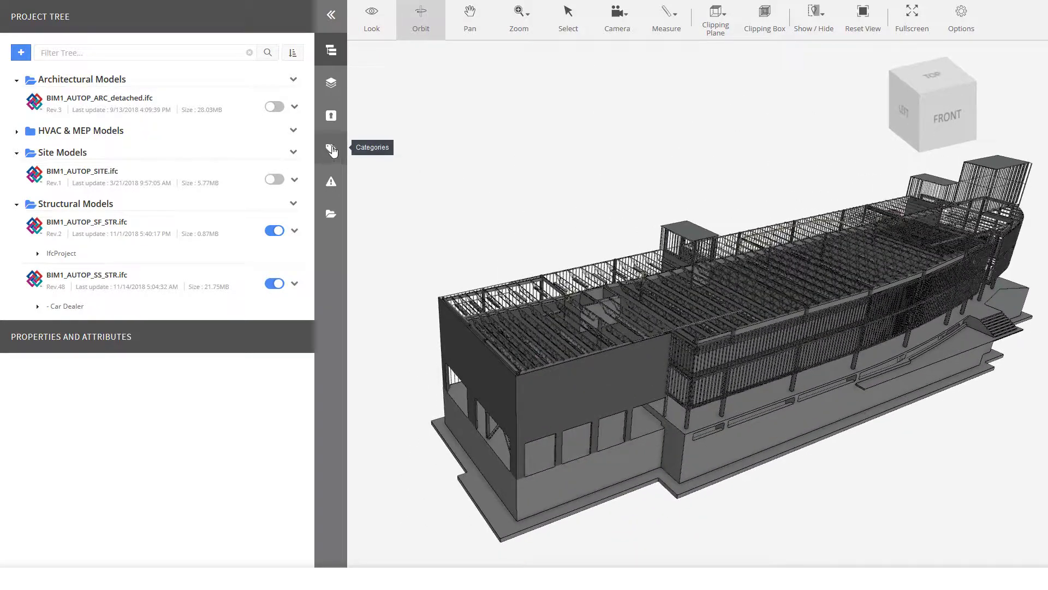
Restrict the Categories list to those from the model and expand the StructuralElementsDomain, Other and General groups
click(332, 149)
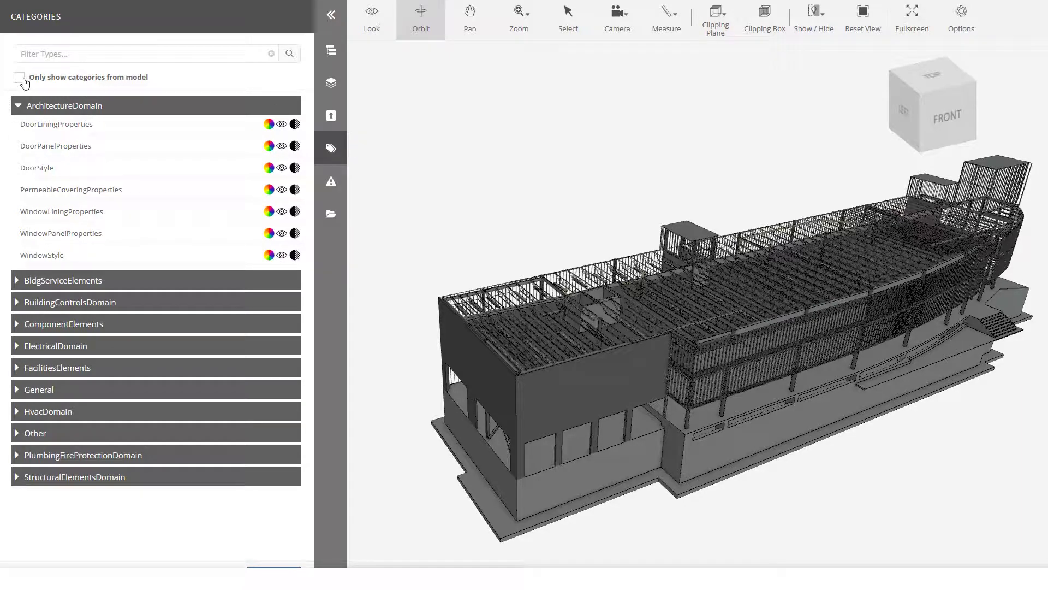
click(20, 78)
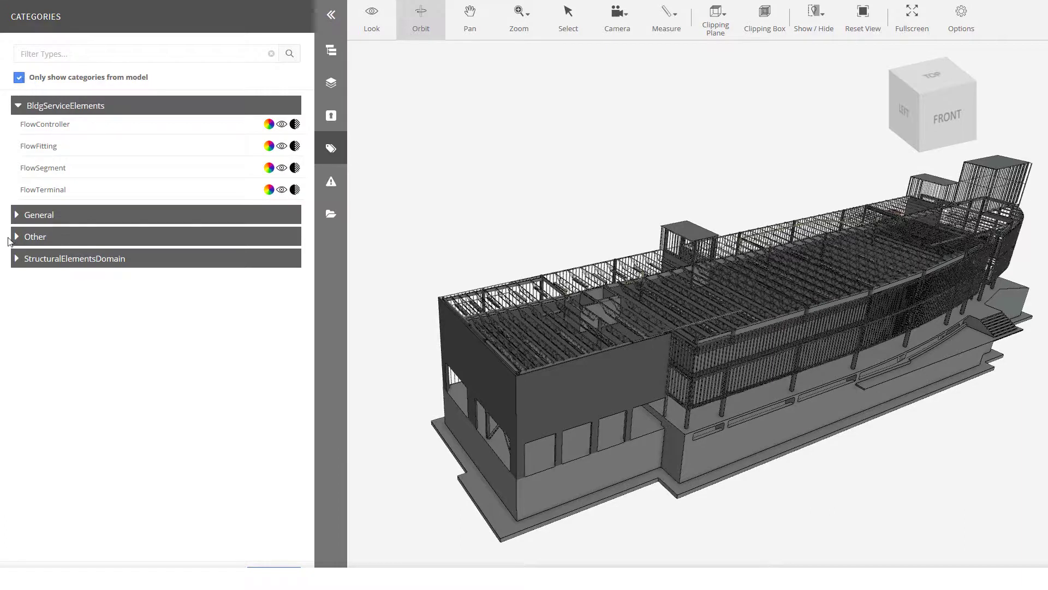
click(17, 259)
click(17, 237)
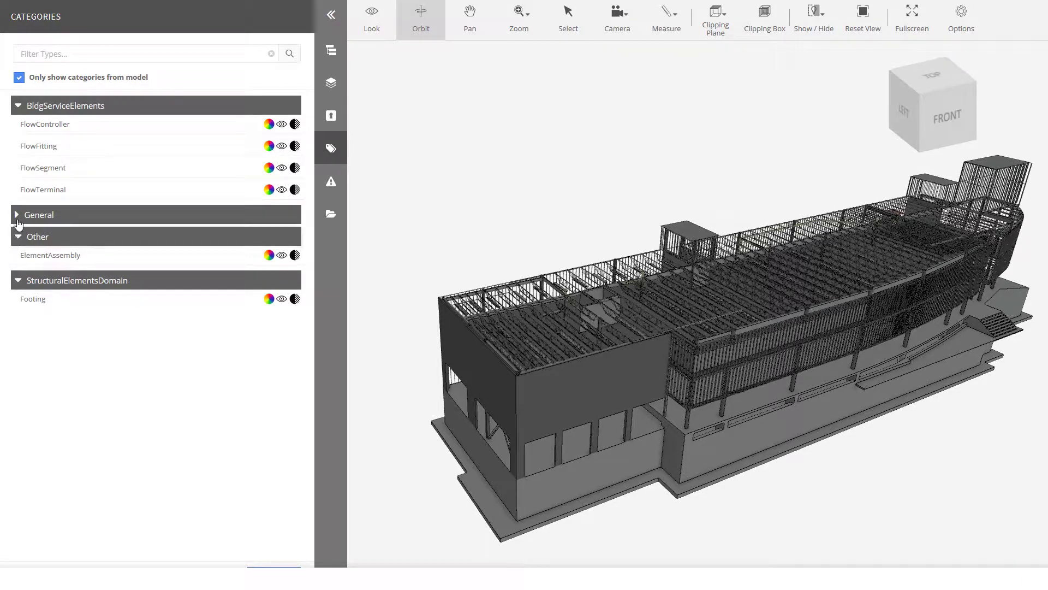
click(18, 216)
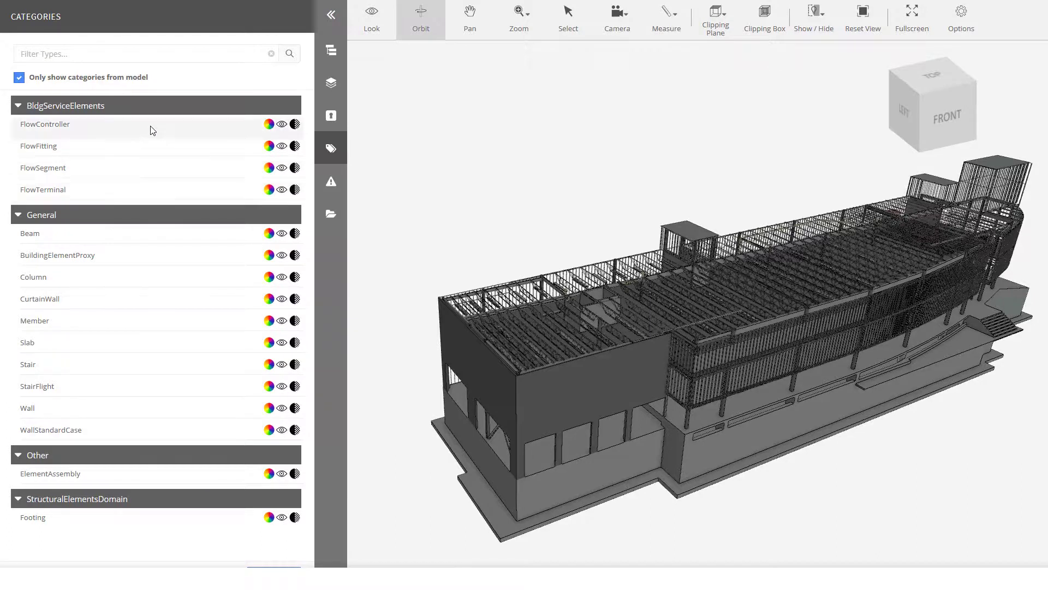
Colour the FlowController, FlowFitting, FlowSegment and FlowTerminal categories red (RGB 255, 0, 0) together
click(82, 130)
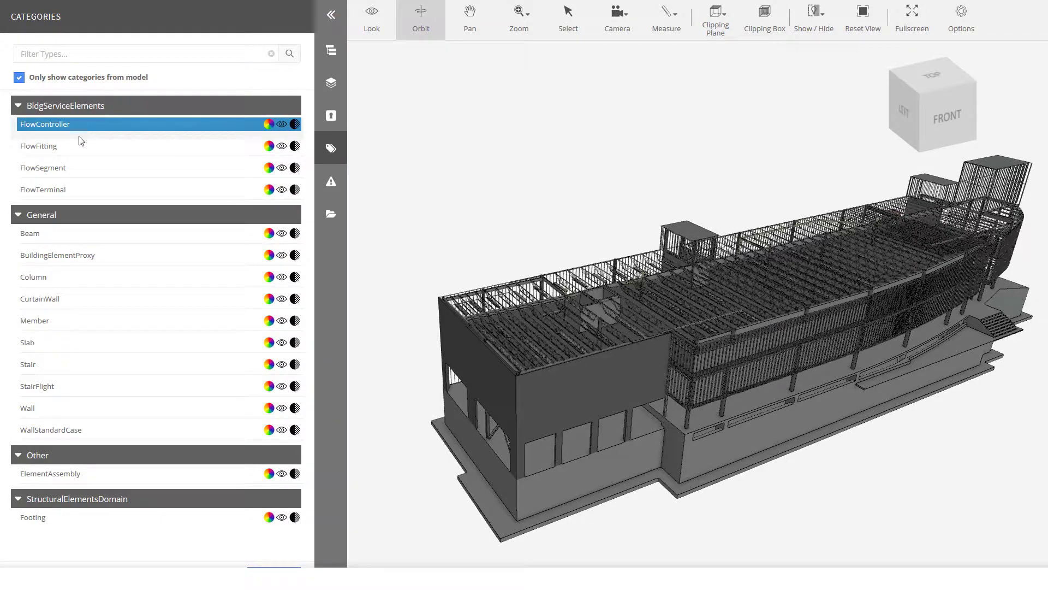
shift+click(61, 192)
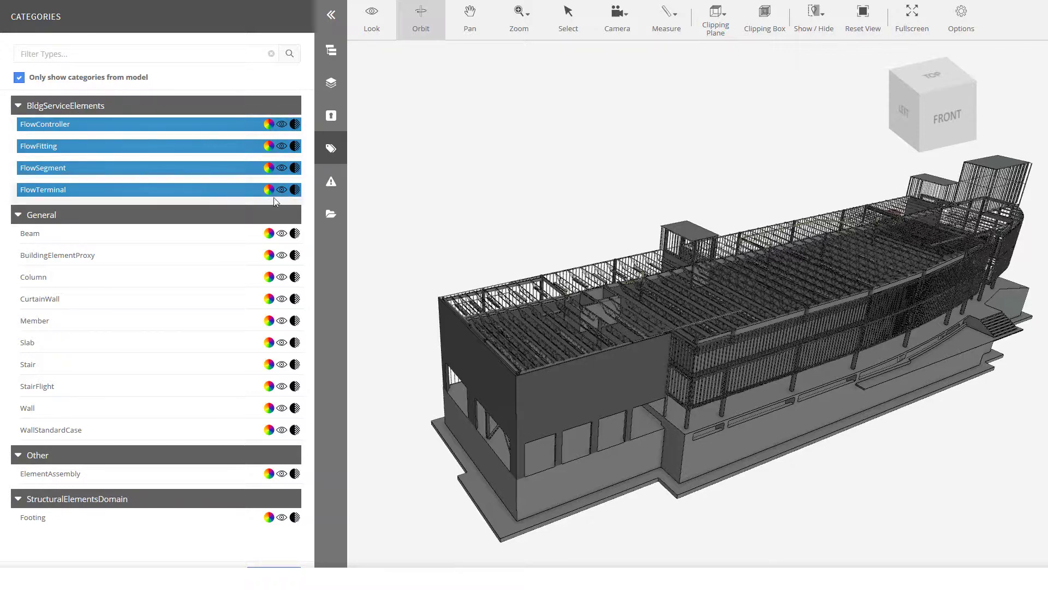
click(269, 145)
drag(304, 205, 353, 176)
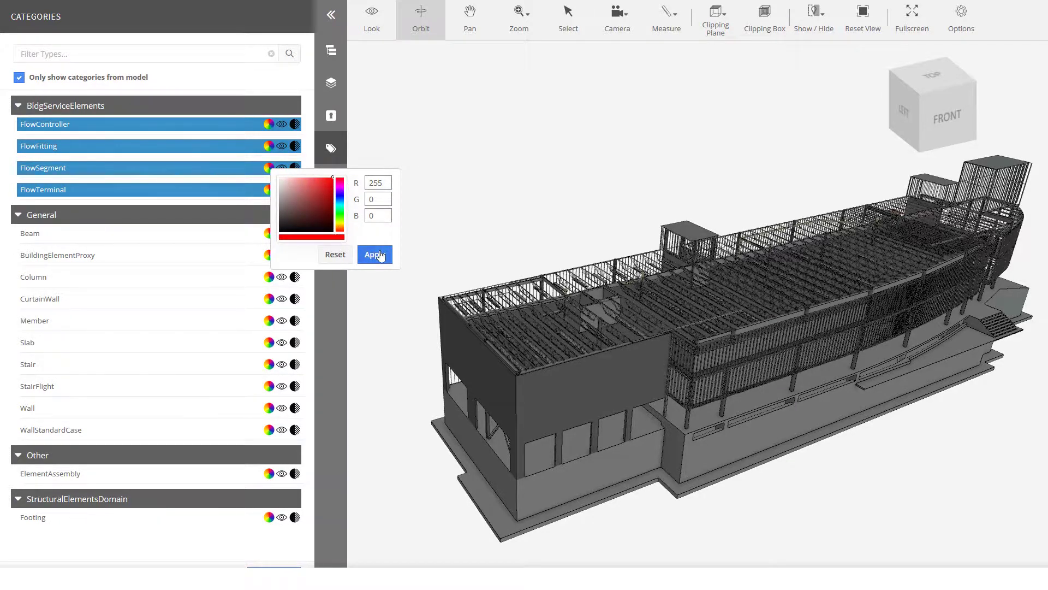
click(376, 259)
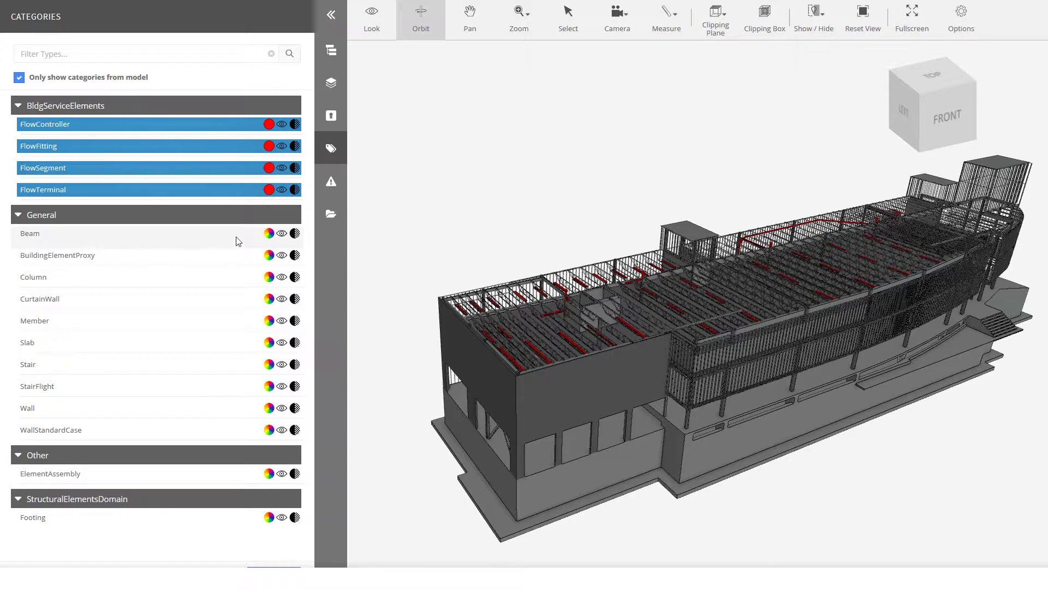
Colour the Beam category purple (RGB 110, 3, 148)
click(270, 236)
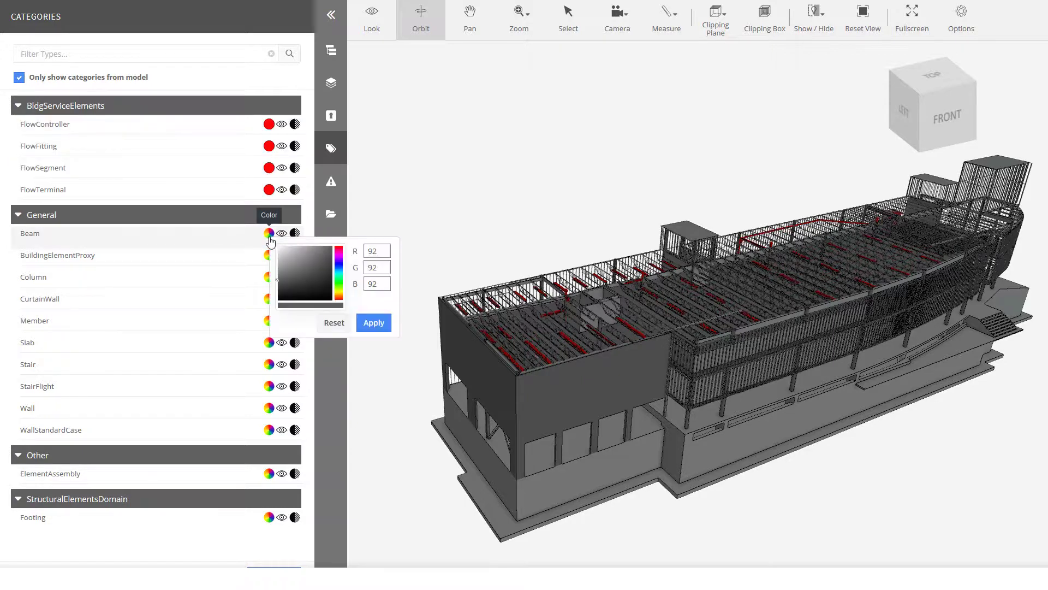
mouse_move(322, 286)
mouse_down()
mouse_move(345, 259)
mouse_move(330, 269)
mouse_up()
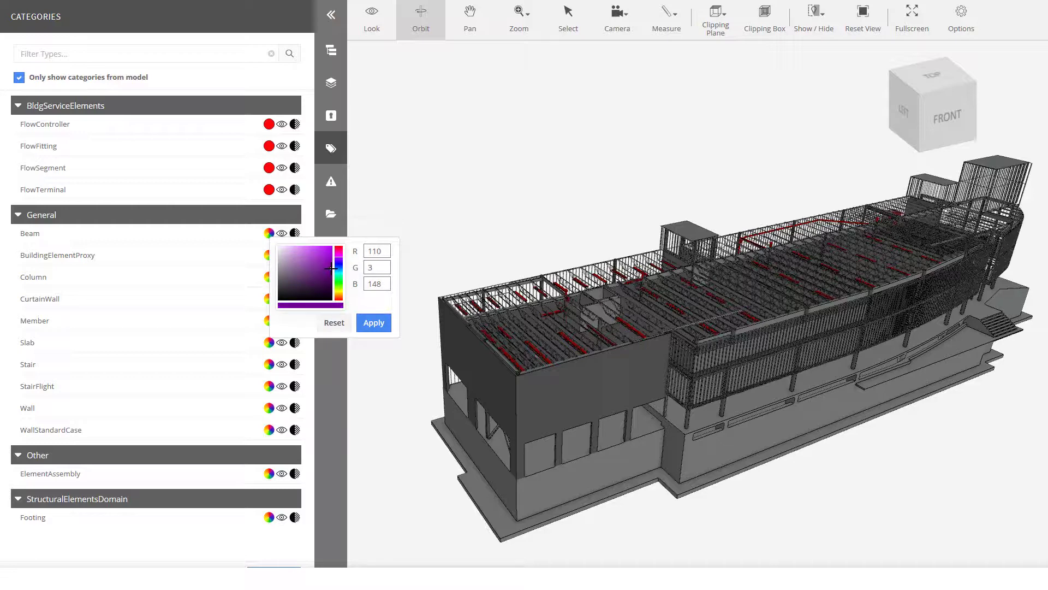
click(374, 323)
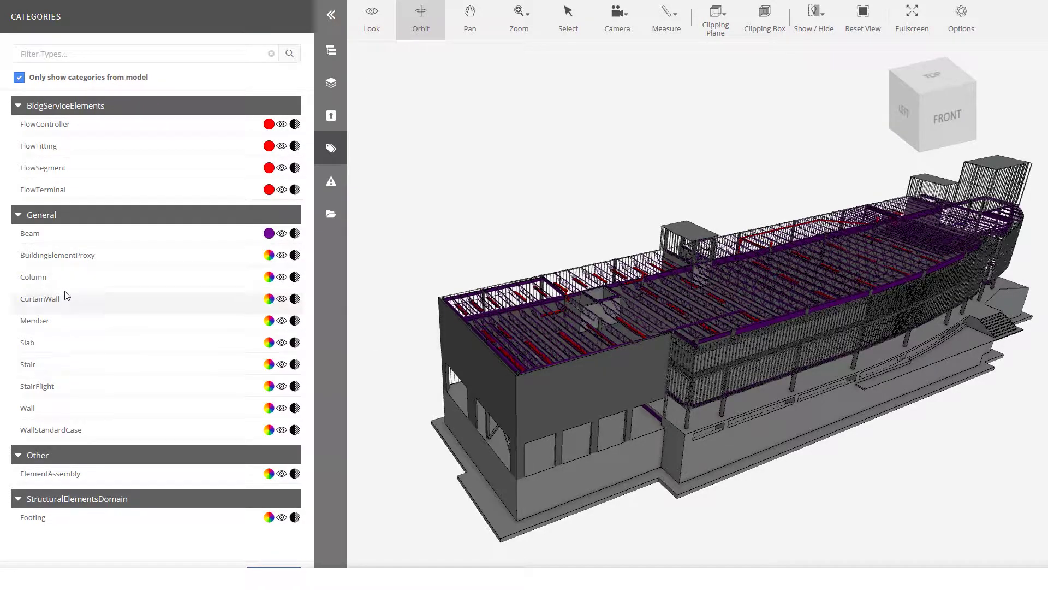
Colour the Column category blue (RGB 0, 87, 255)
click(269, 277)
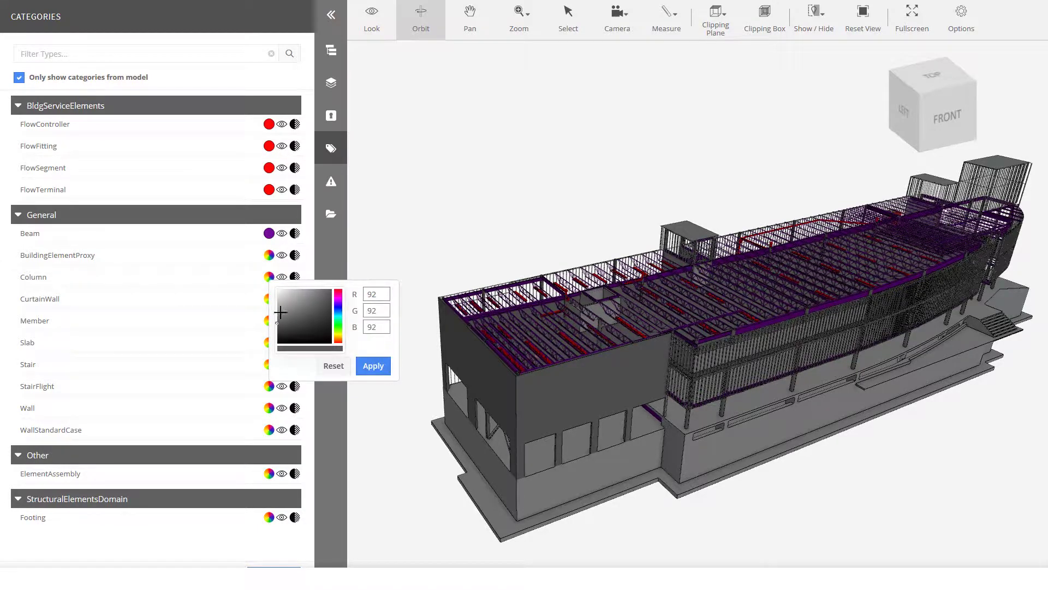
click(331, 288)
click(338, 310)
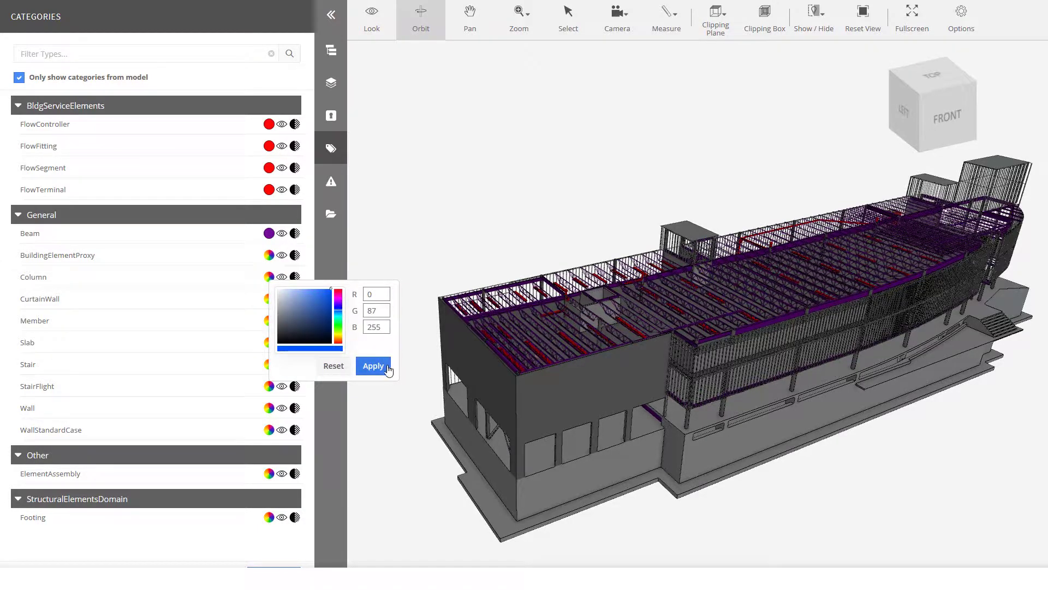
click(387, 369)
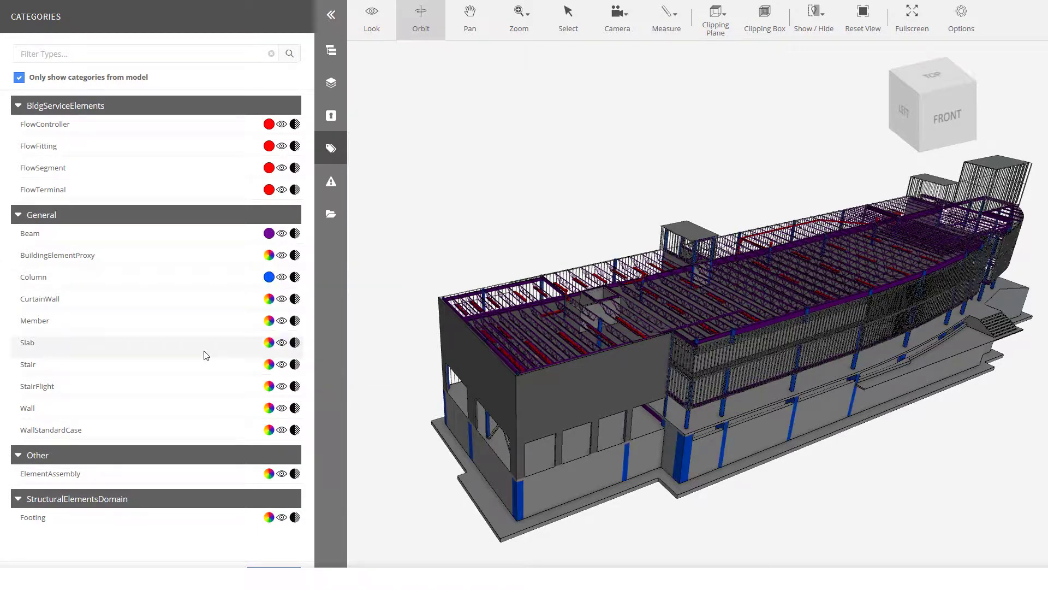
Make the Slab category see-through with a transparency value (A) of 219
click(296, 343)
click(317, 354)
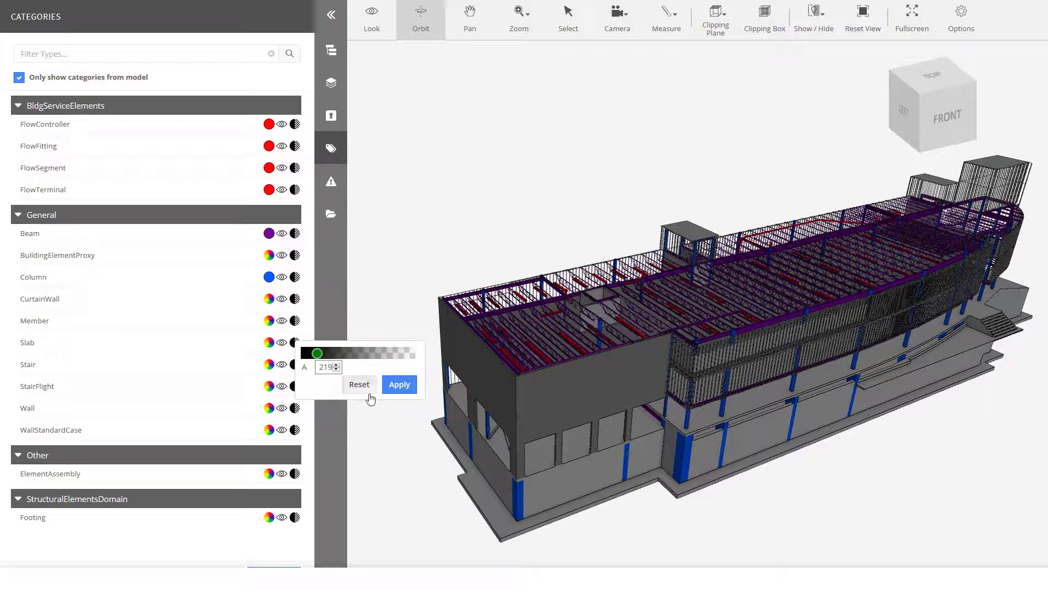
click(388, 385)
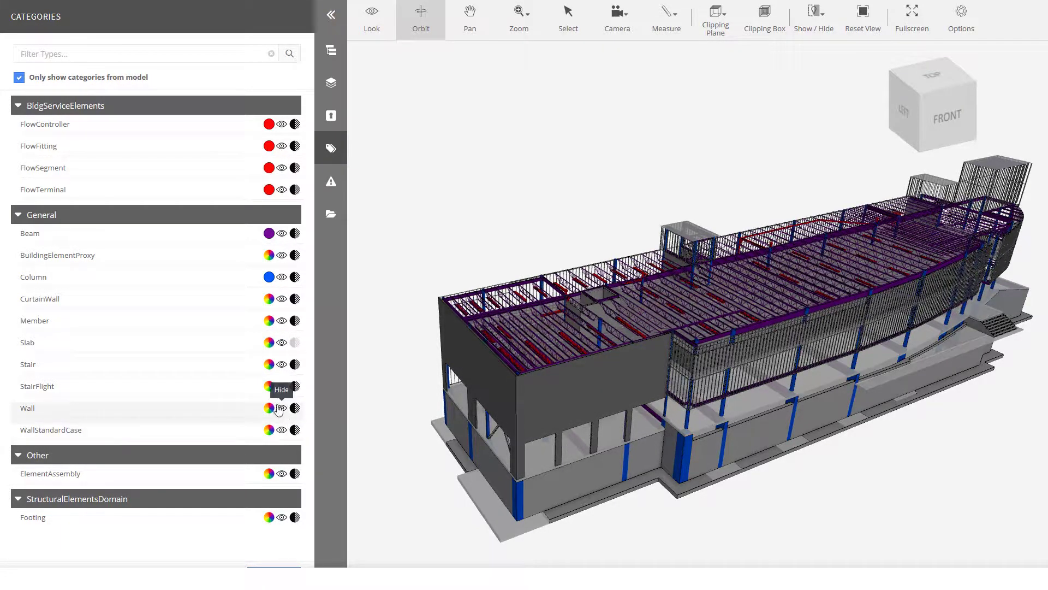
Hide the two solid upper walls that meet at the building's front-left corner
click(483, 368)
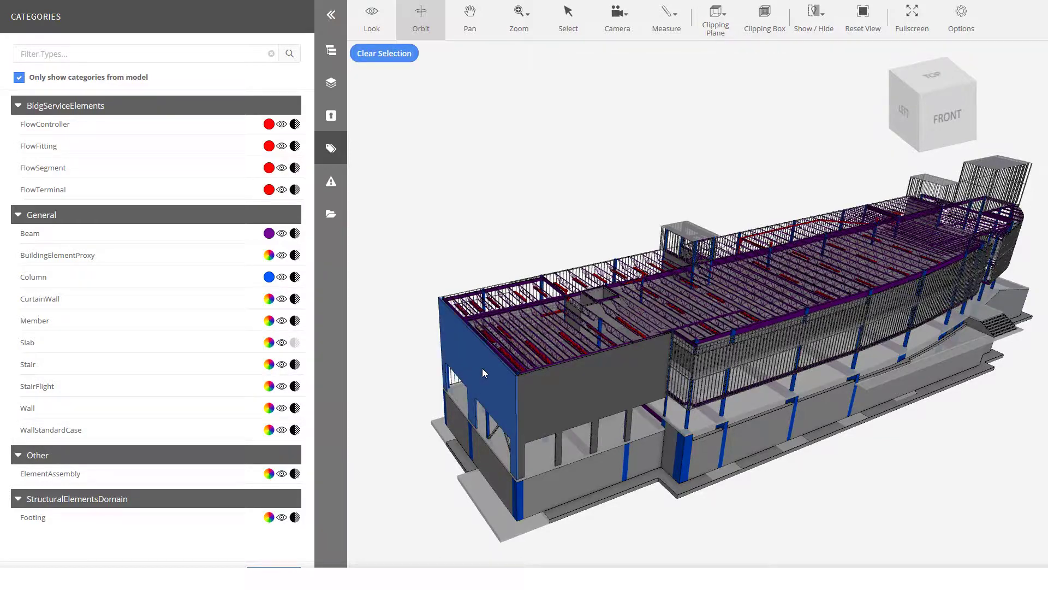
click(538, 387)
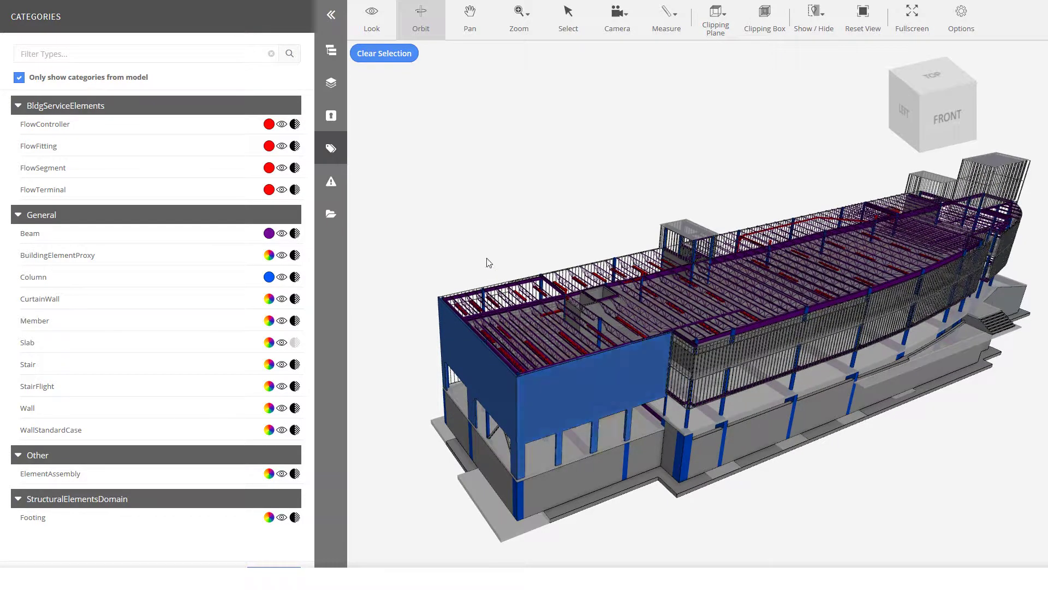
right_click(490, 230)
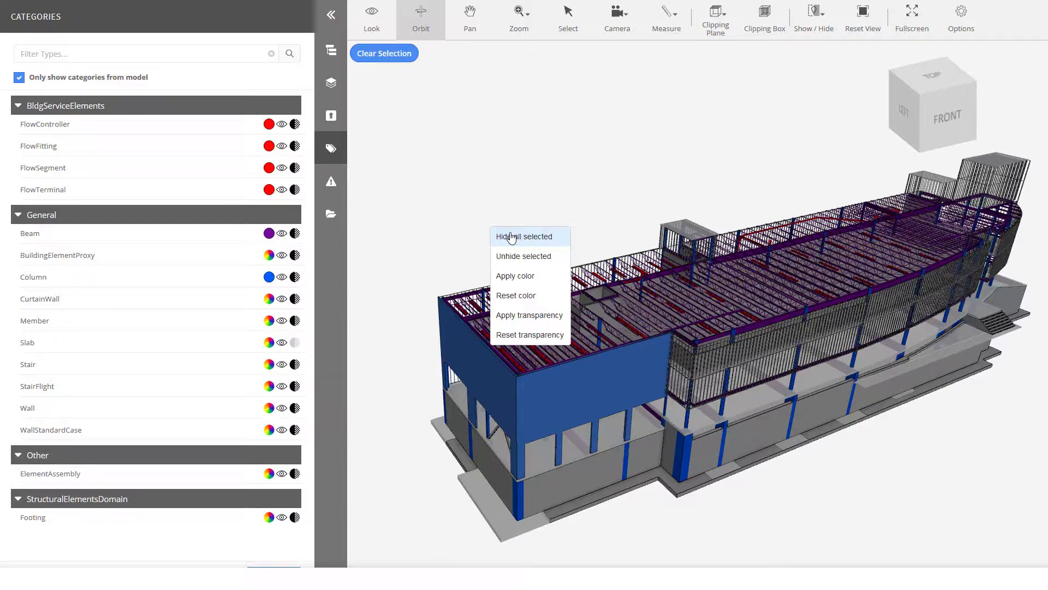
click(511, 237)
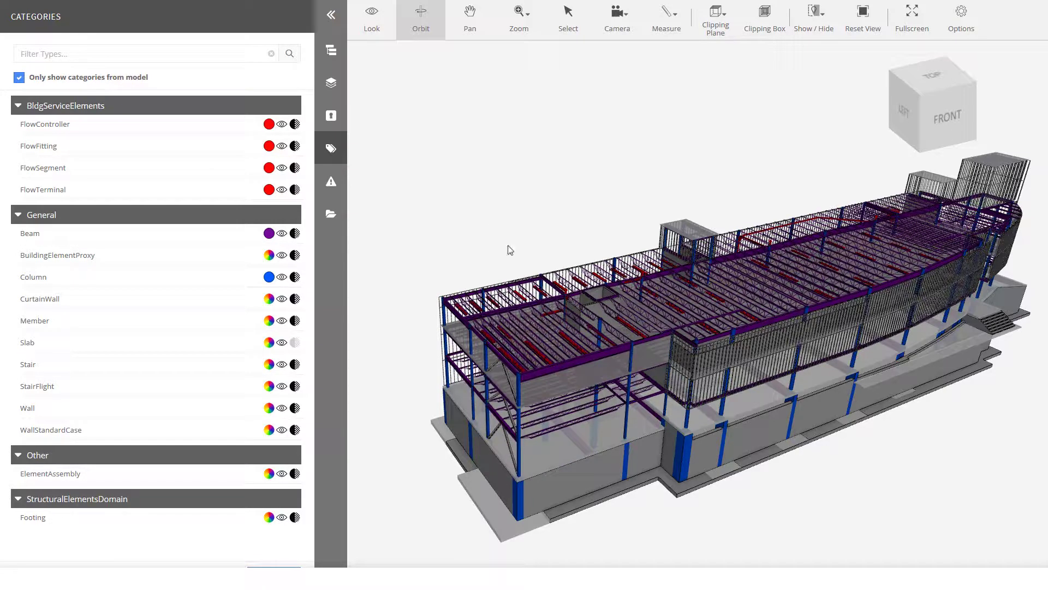
scroll(523, 366, up, 5)
click(536, 405)
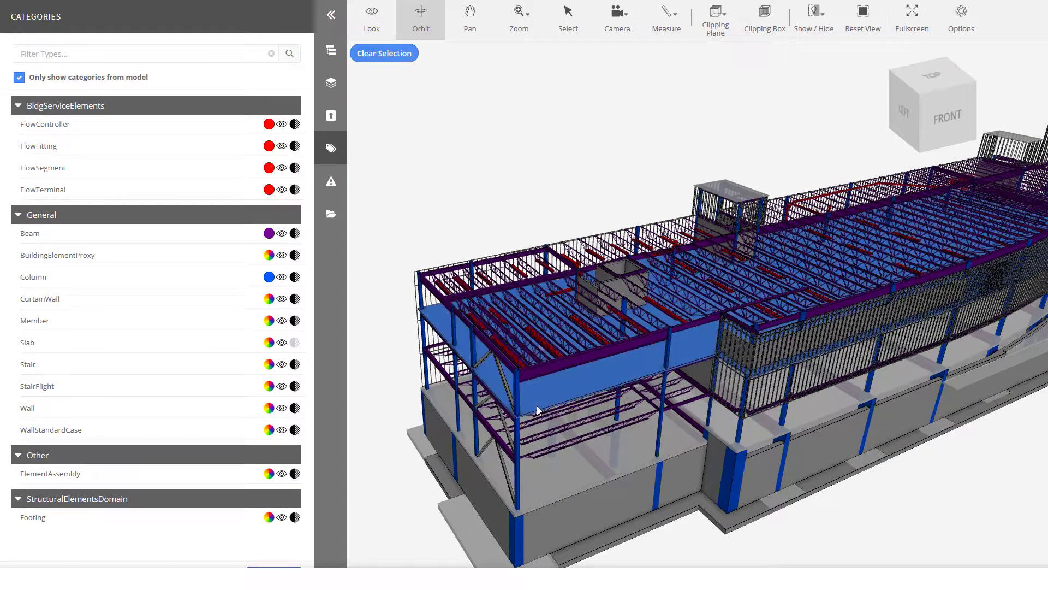
click(428, 190)
Colour the Slab category bright green
drag(520, 200, 780, 366)
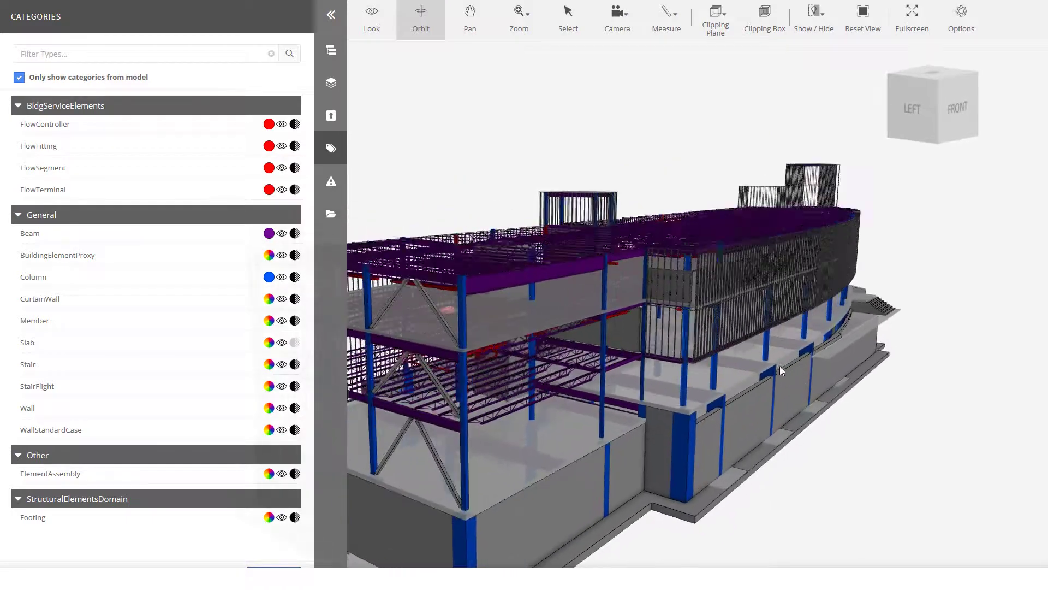
click(270, 344)
drag(313, 369, 338, 387)
drag(343, 388, 335, 355)
click(378, 430)
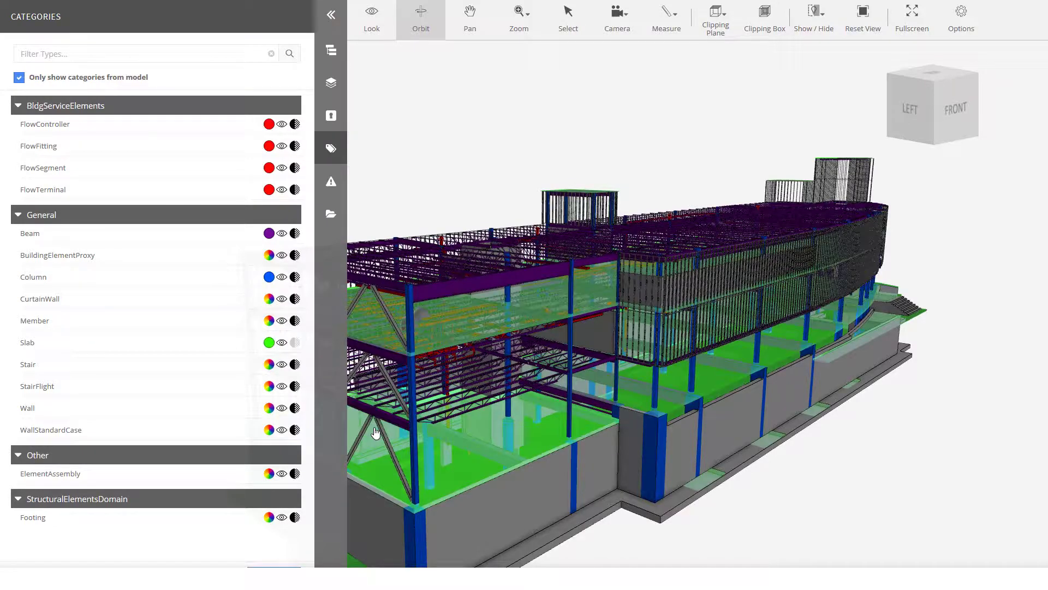
Move inside the building and examine the coloured beams, columns, slabs and services with the Look tool
drag(440, 470, 586, 242)
scroll(600, 179, up, 5)
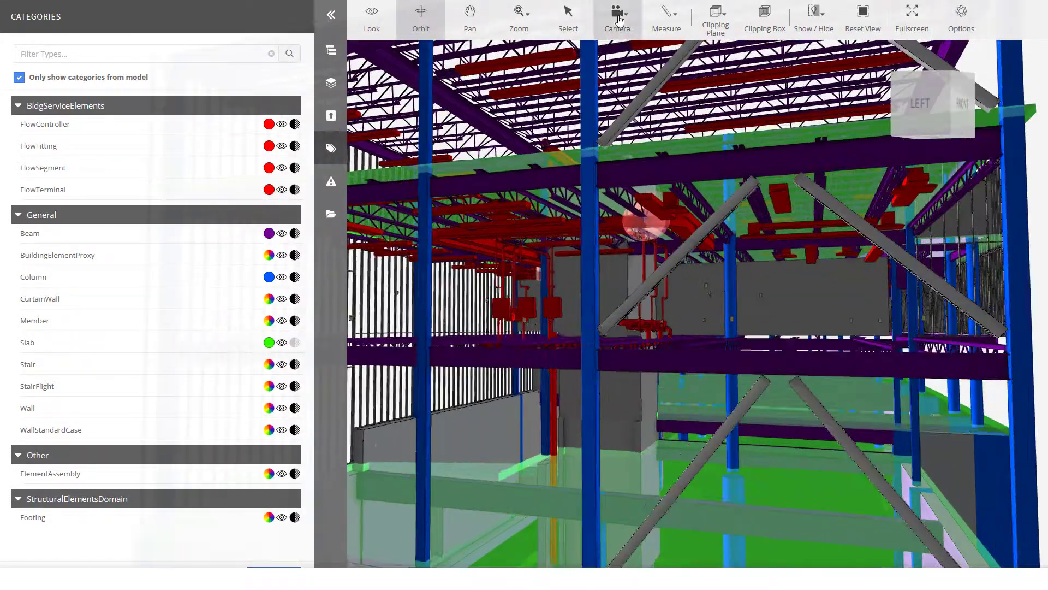
click(618, 16)
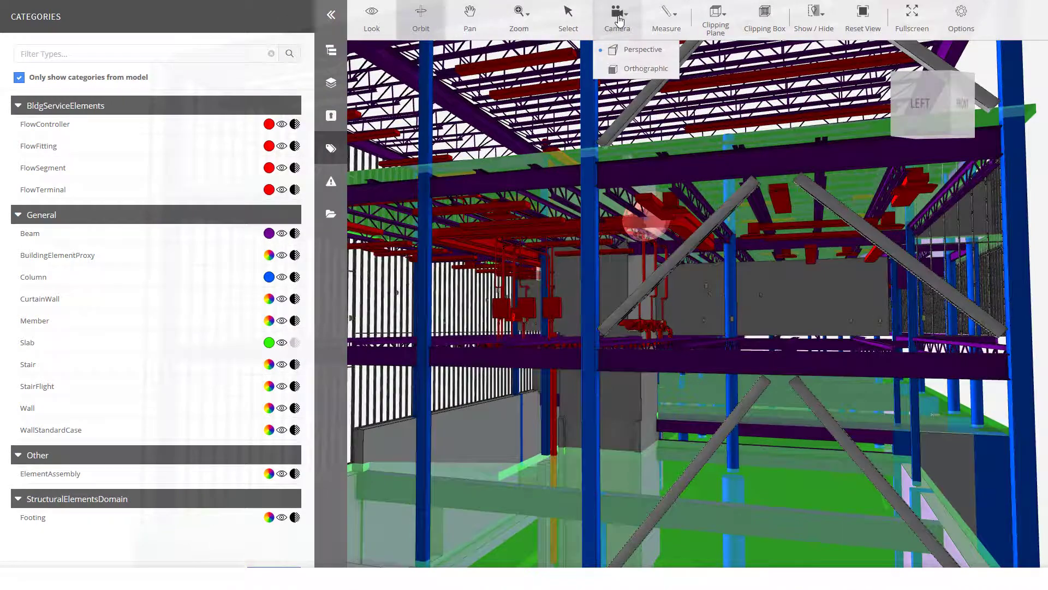
click(377, 21)
drag(672, 213, 728, 311)
drag(699, 299, 609, 330)
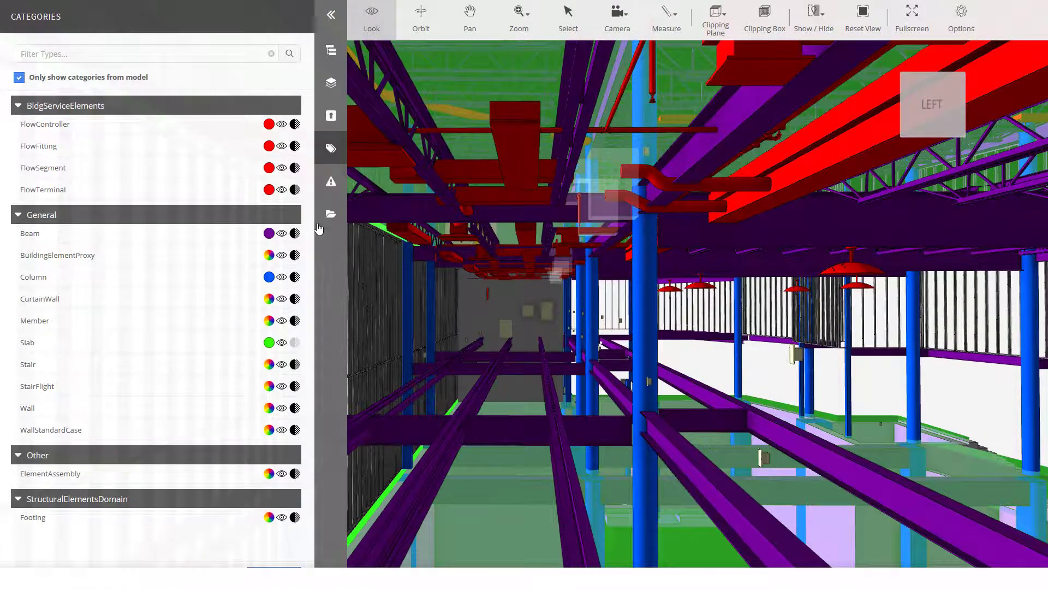
Save the current interior view of the coloured model as a new view named NewSavedView
click(330, 215)
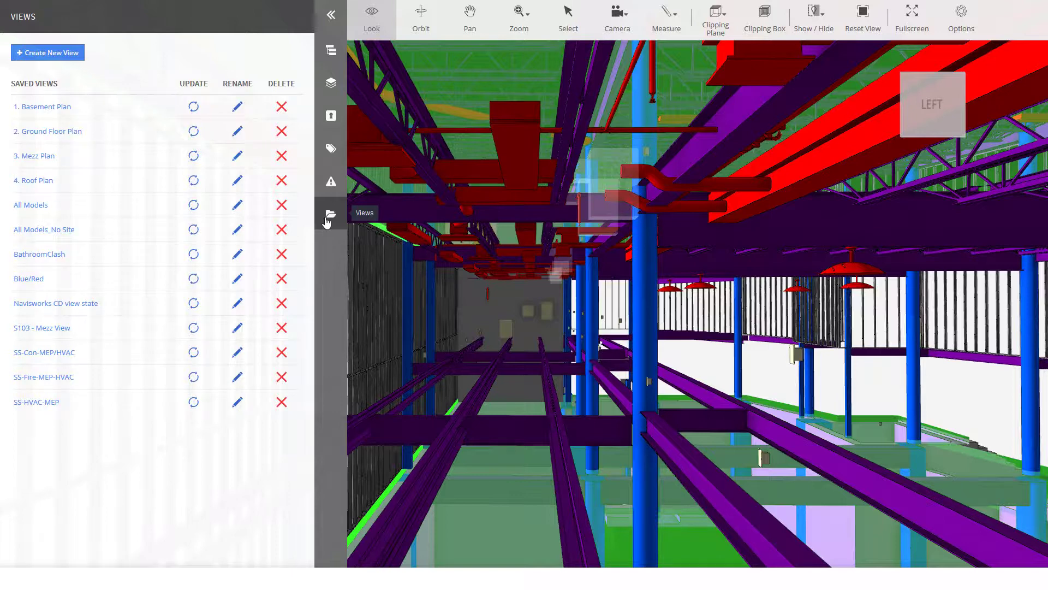
click(72, 54)
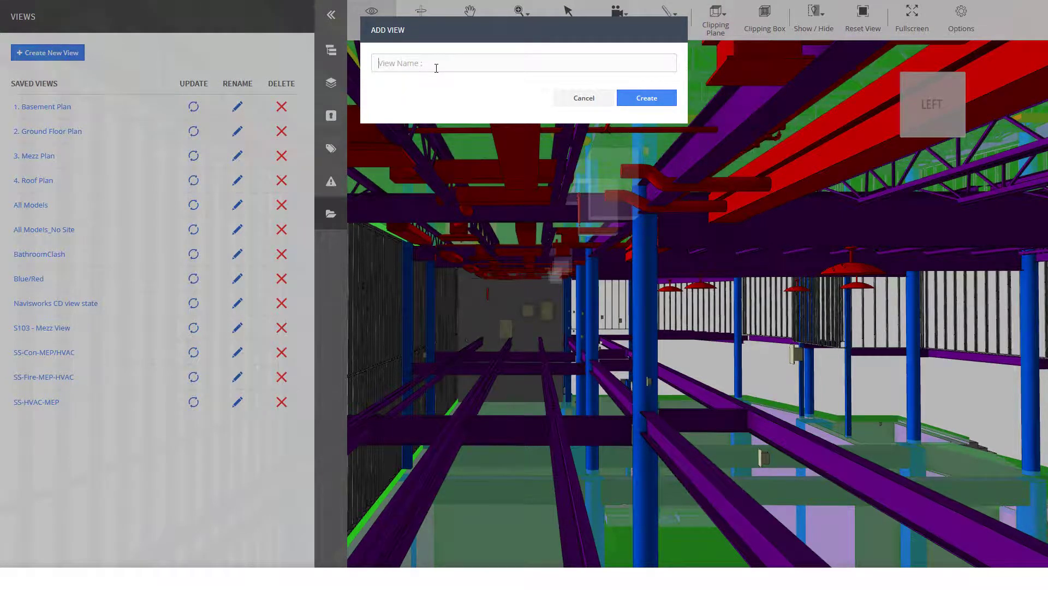
text(NewSavedView)
click(641, 98)
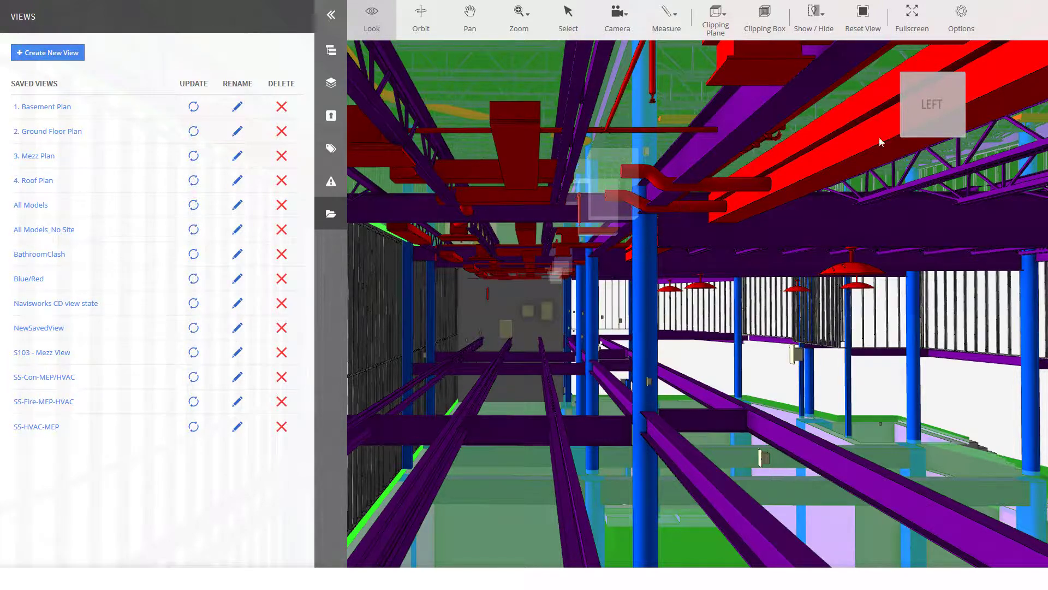
Show the whole building in an isometric view from the top-left-front corner and centre it
click(959, 79)
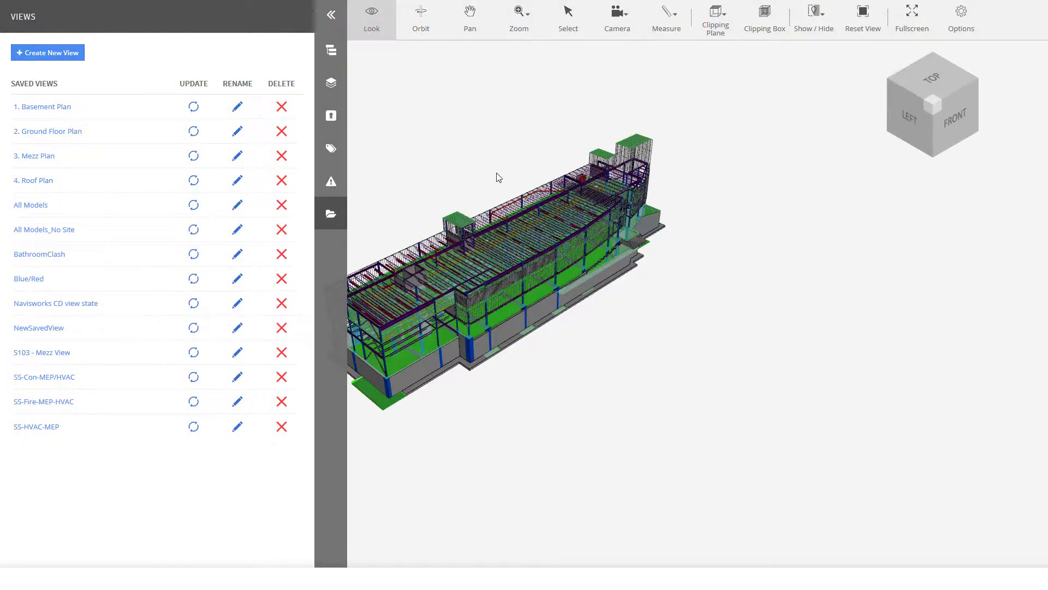
scroll(497, 176, up, 2)
middle_drag(497, 328, 612, 331)
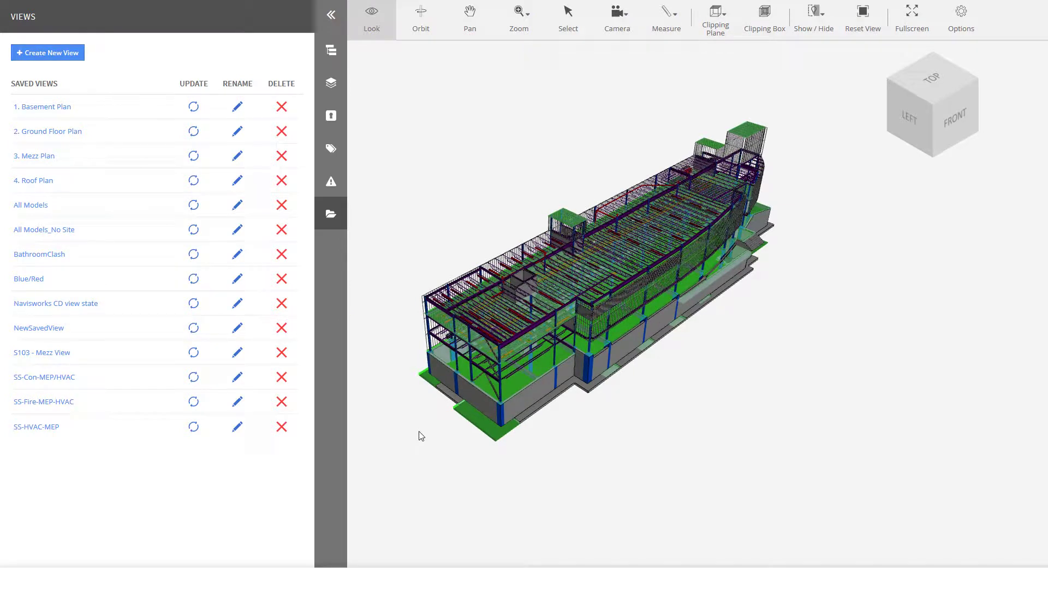
Look at the saved views 1. Basement Plan and 3. Mezz Plan, and return to NewSavedView
click(61, 109)
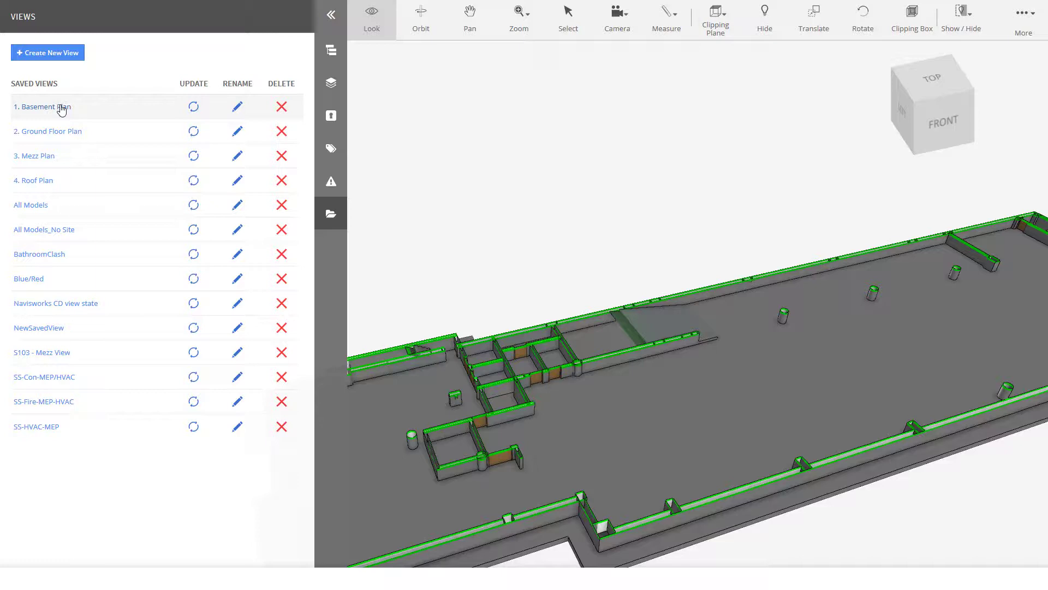
click(34, 155)
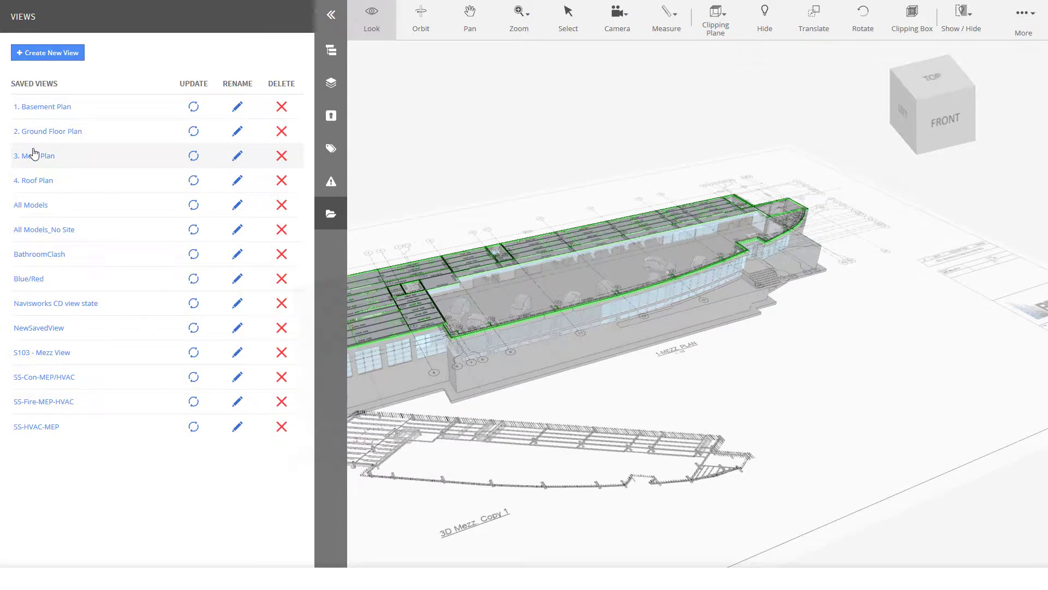
click(44, 332)
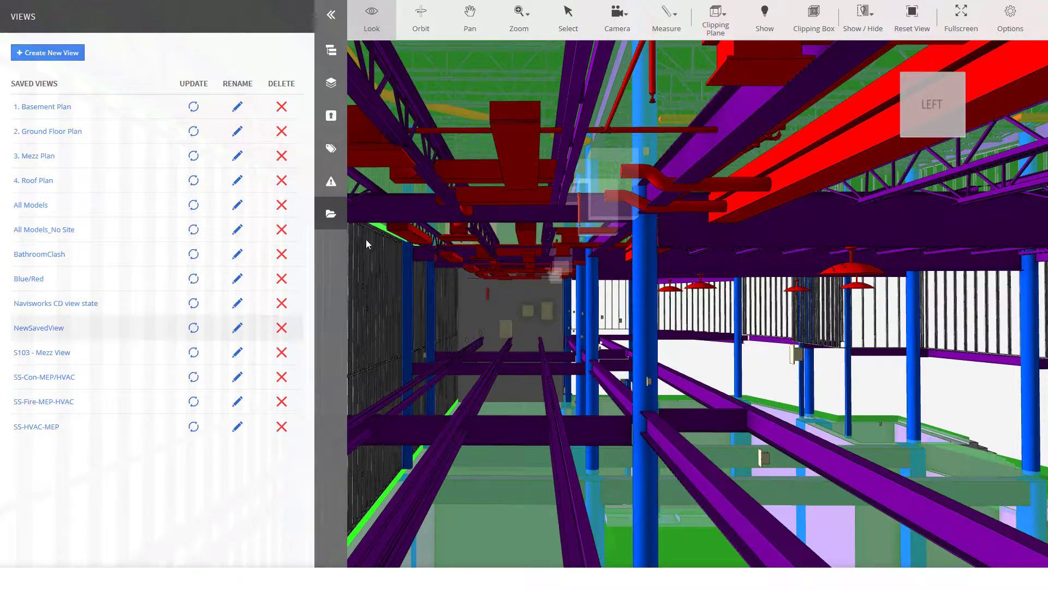
Turn the interior view towards the row of columns and hide the Slab category in the General group
middle_drag(709, 394, 494, 360)
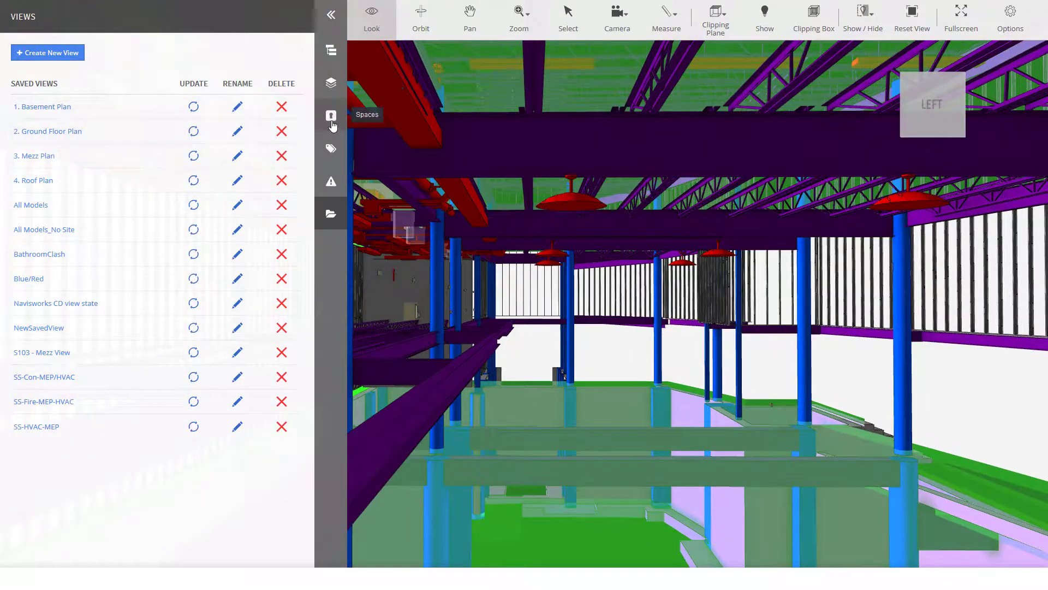
click(331, 148)
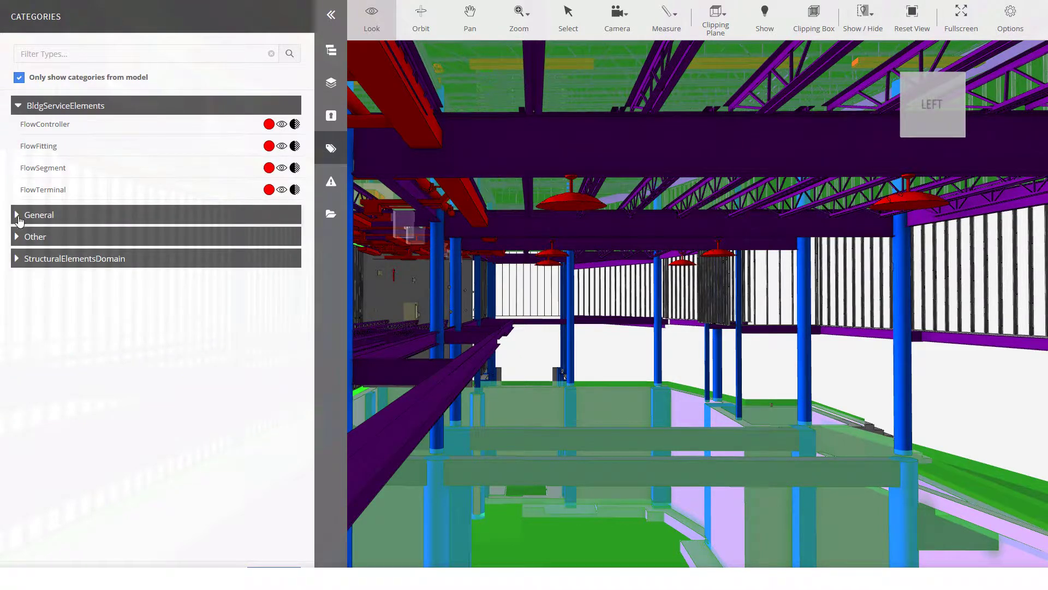
click(20, 216)
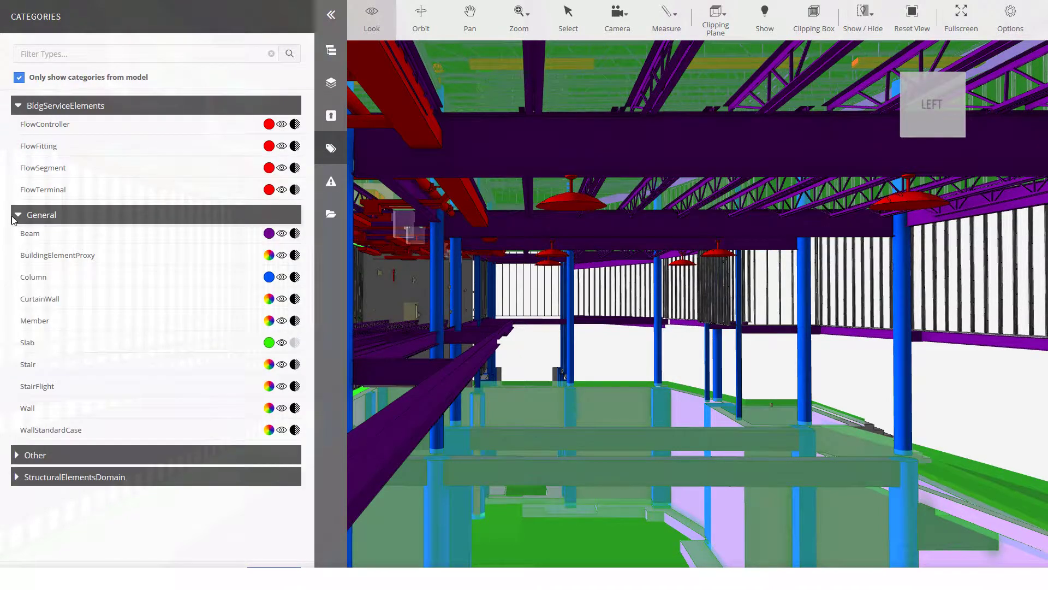
click(293, 346)
click(284, 345)
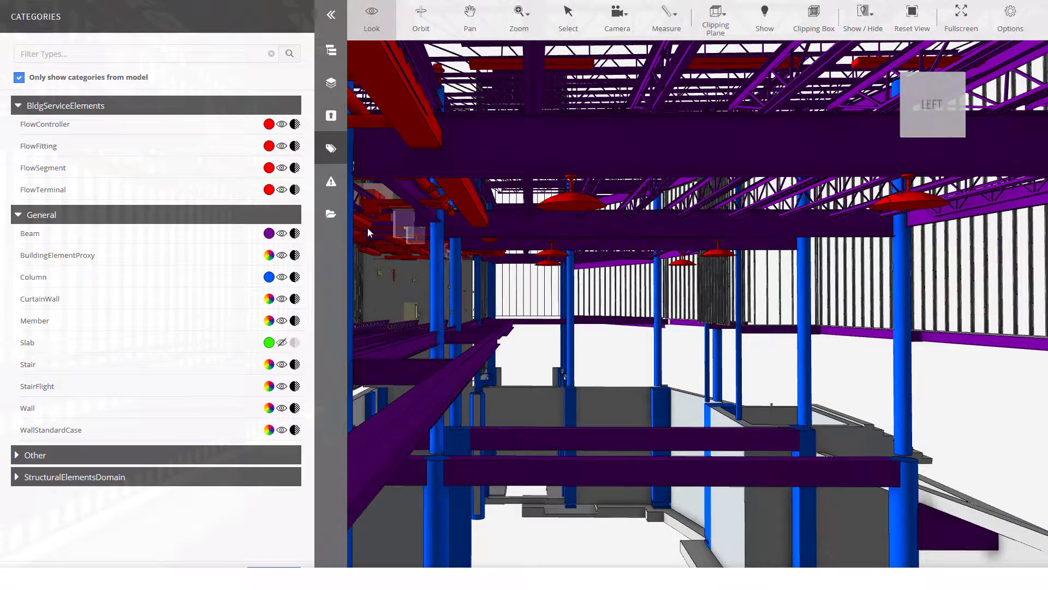
Open the list of saved views
click(331, 213)
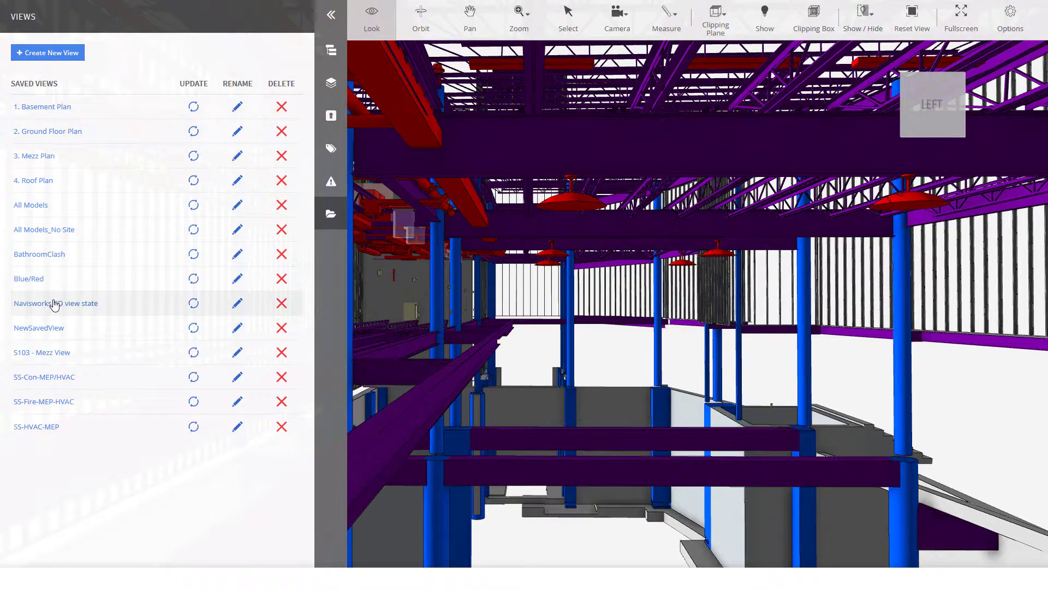